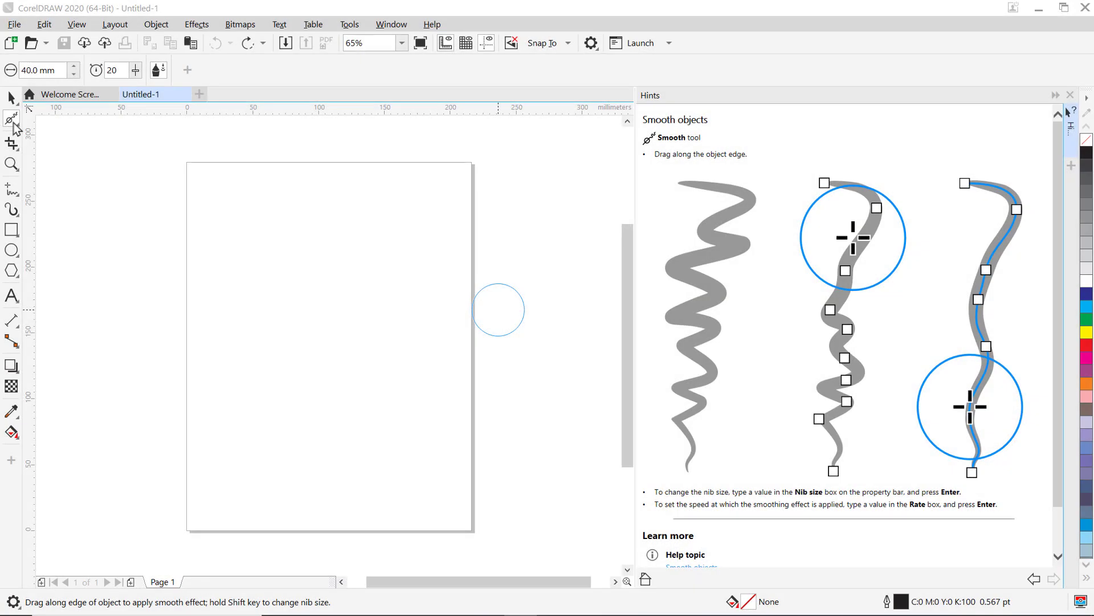
- Switch in turn to the Smear, Twirl, Attract and Repel, Smudge and Roughen tools to see each tool's hints
{"action": "left_click", "coordinate": [17, 127]}
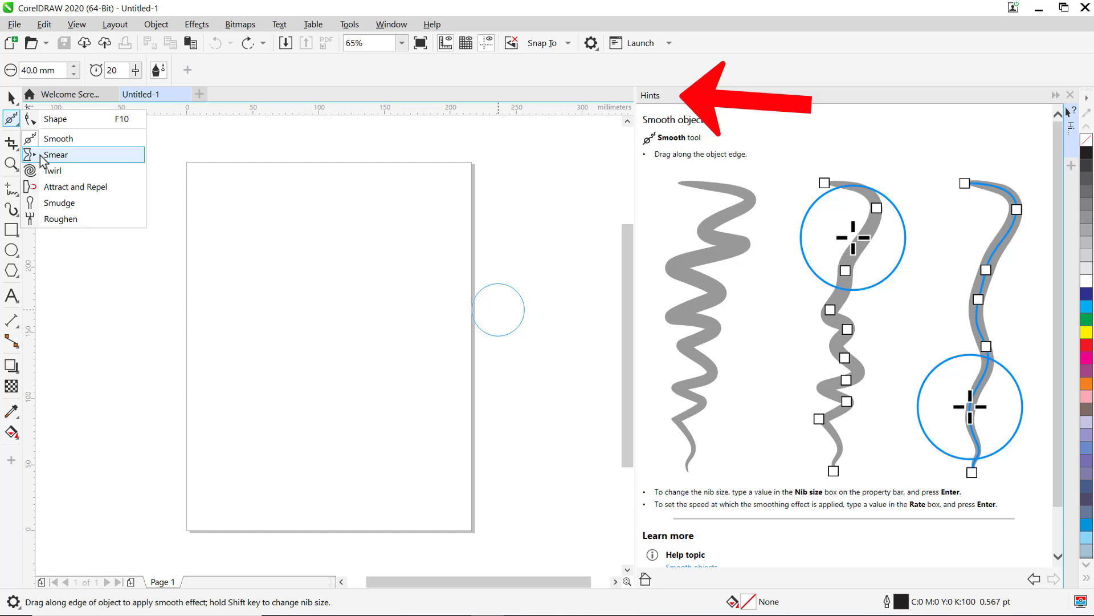
{"action": "left_click", "coordinate": [40, 150]}
{"action": "left_click", "coordinate": [17, 122]}
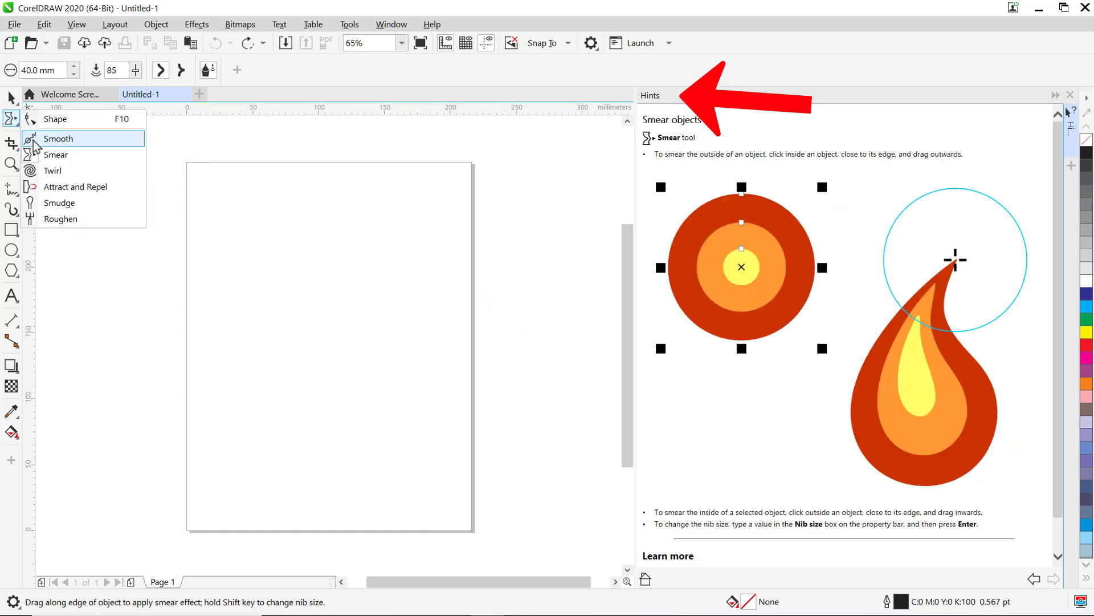
{"action": "left_click", "coordinate": [51, 171]}
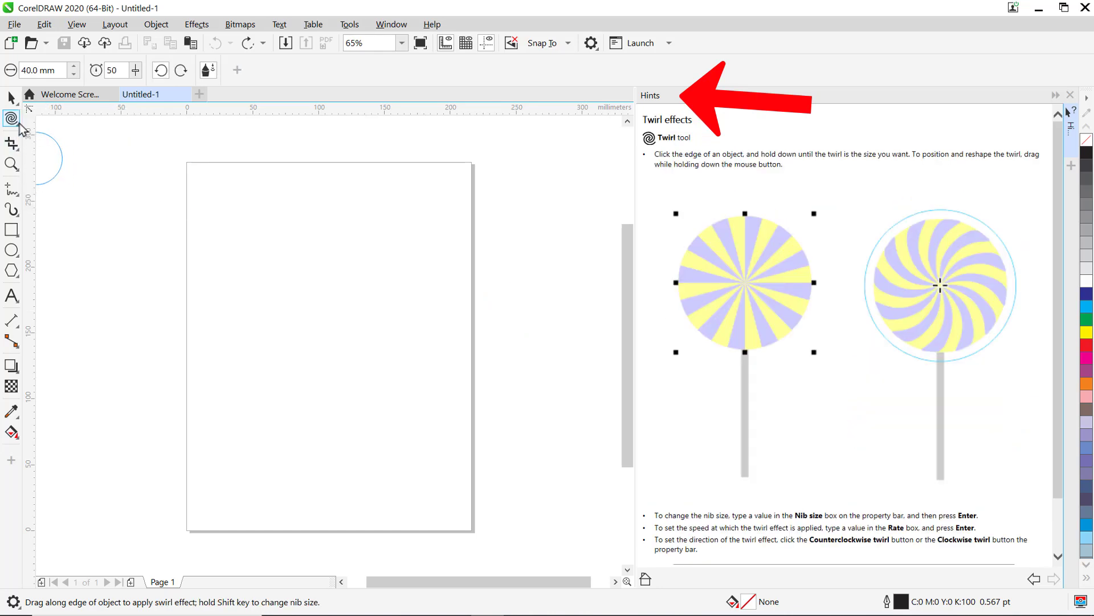
{"action": "left_click", "coordinate": [17, 124]}
{"action": "left_click", "coordinate": [50, 186]}
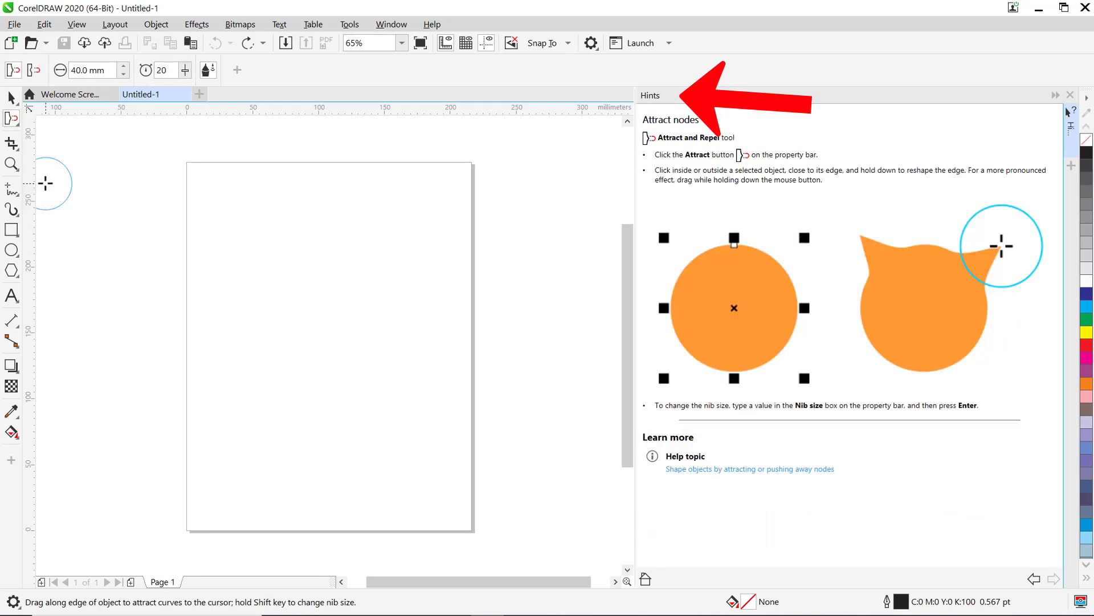
{"action": "left_click", "coordinate": [17, 123]}
{"action": "left_click", "coordinate": [53, 201]}
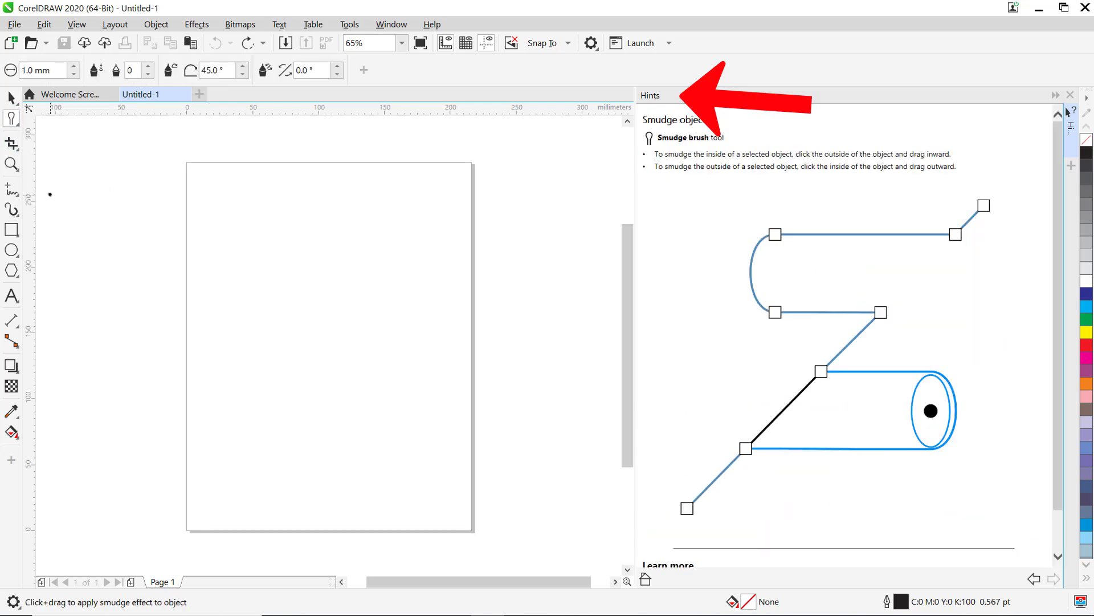
{"action": "left_click", "coordinate": [17, 123]}
{"action": "left_click", "coordinate": [53, 220]}
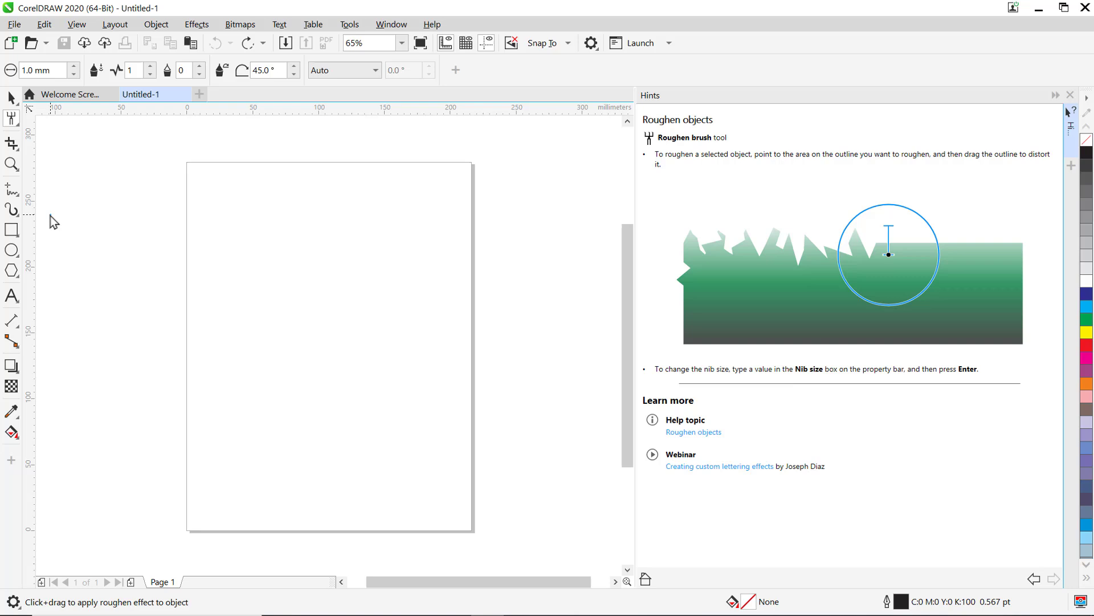
- Switch in turn to the Crop, Zoom, Freehand and Artistic Media tools, ending on LiveSketch
{"action": "left_click", "coordinate": [12, 146]}
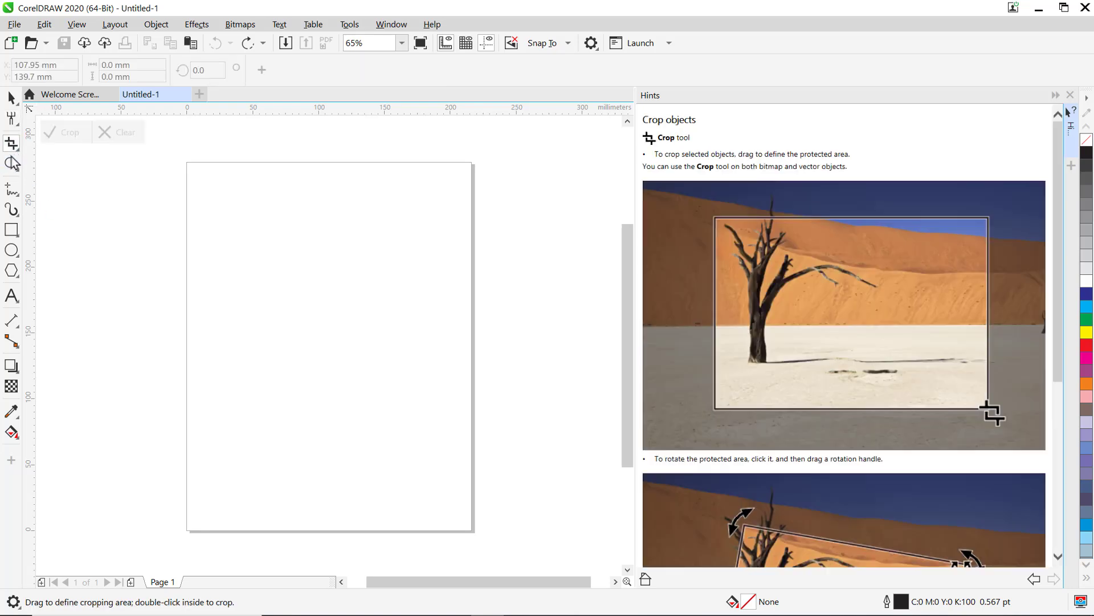
{"action": "left_click", "coordinate": [12, 164]}
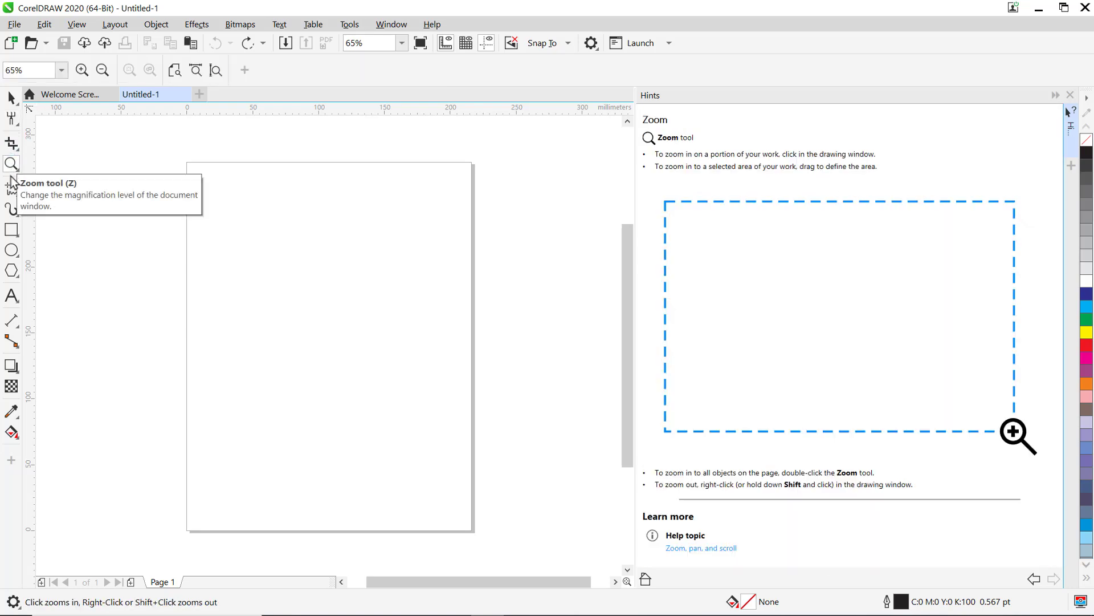
{"action": "left_click", "coordinate": [12, 188]}
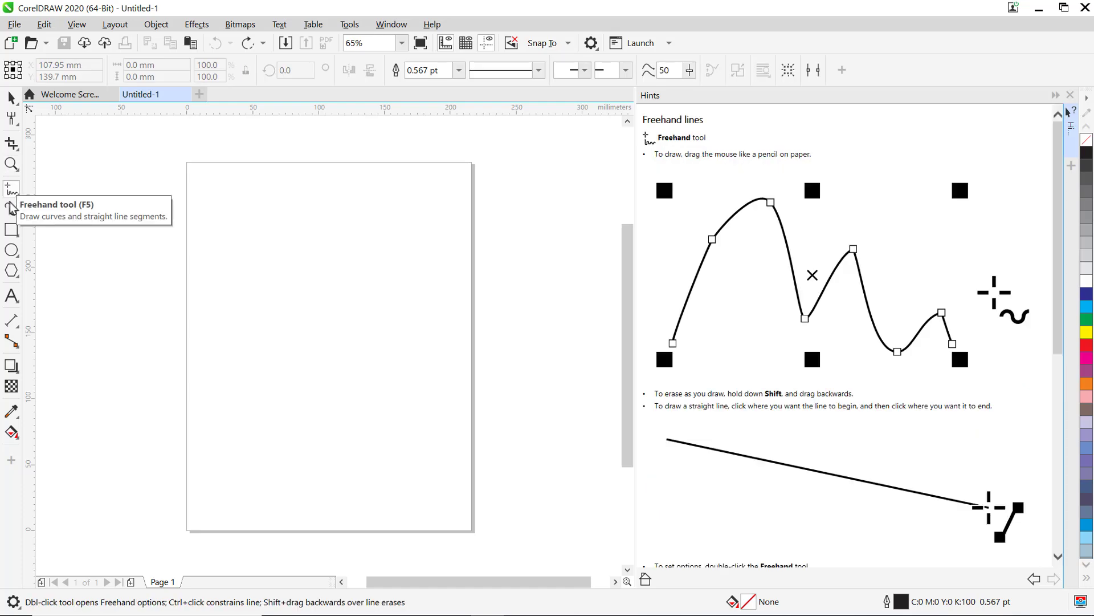
{"action": "left_click", "coordinate": [12, 211]}
{"action": "left_click", "coordinate": [19, 217]}
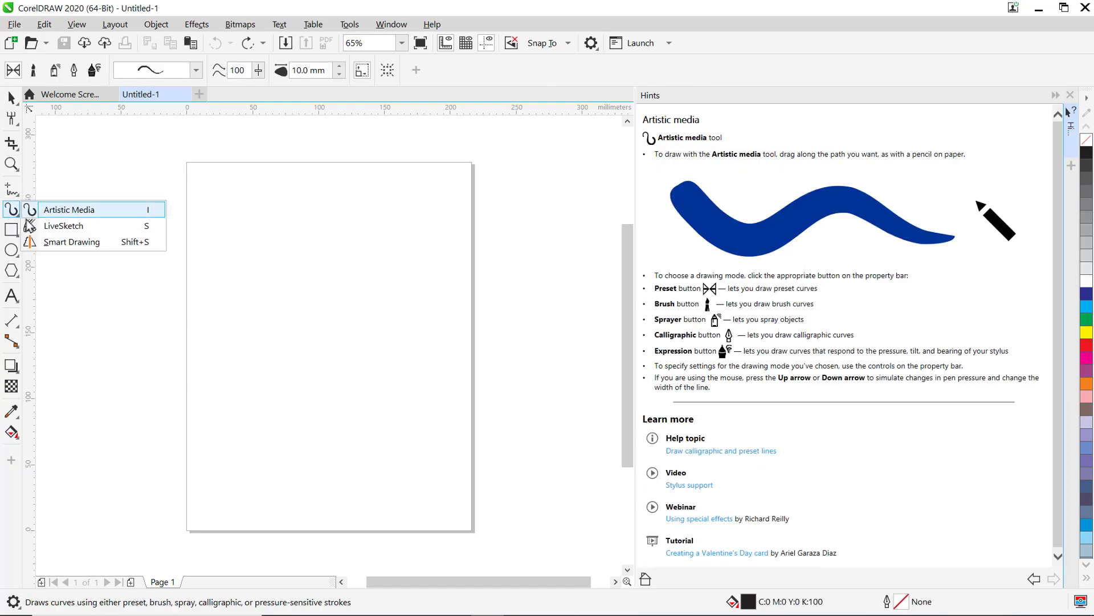
{"action": "left_click", "coordinate": [51, 227]}
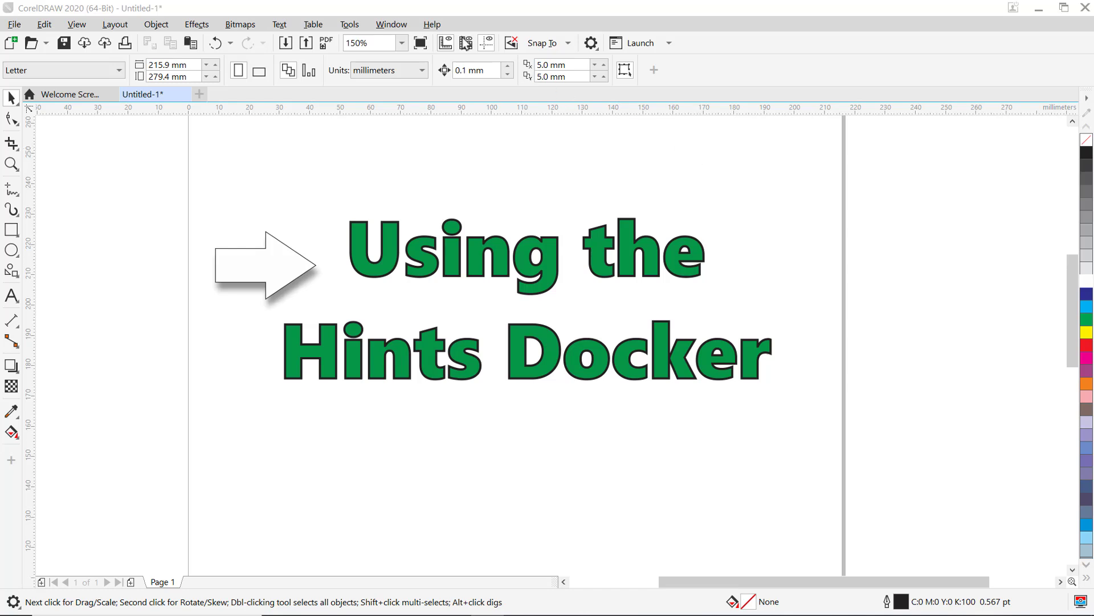
- Choose Help > Hints to show the Hints docker with its Pick tool selection guidance
{"action": "left_click", "coordinate": [433, 26]}
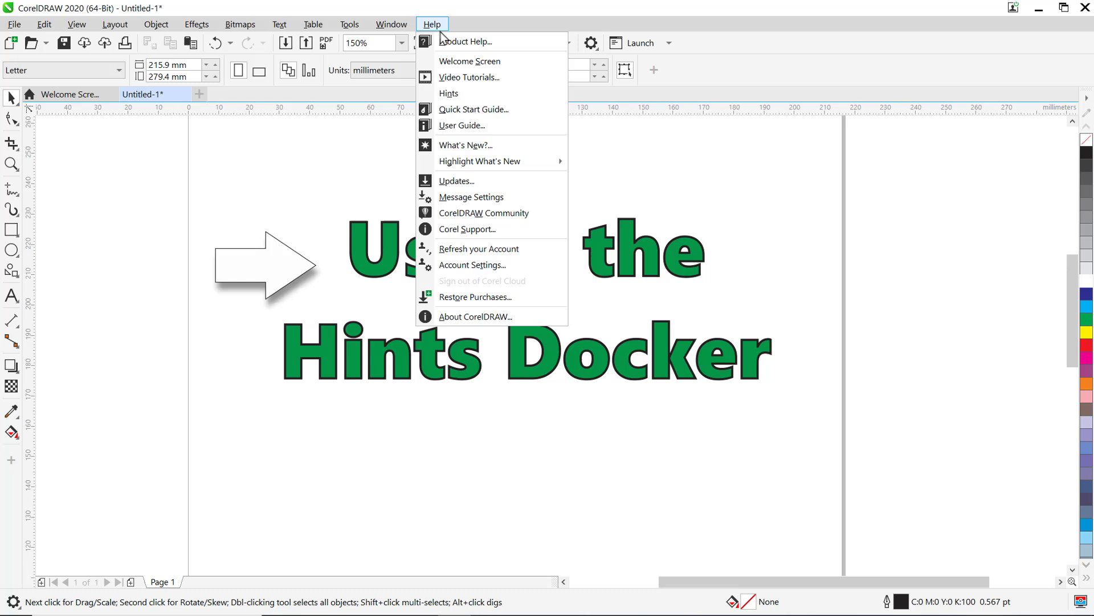
{"action": "left_click", "coordinate": [476, 94]}
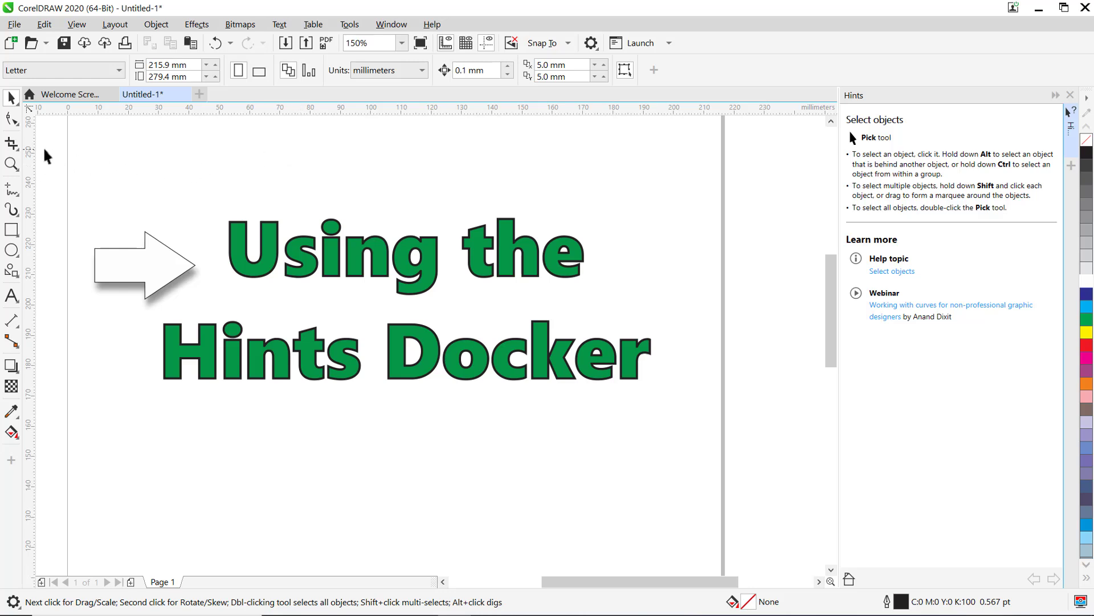
- View the Crop, Freehand and Artistic Media hints, ending with the Rectangle tool's Rectangles guidance
{"action": "left_click", "coordinate": [11, 144]}
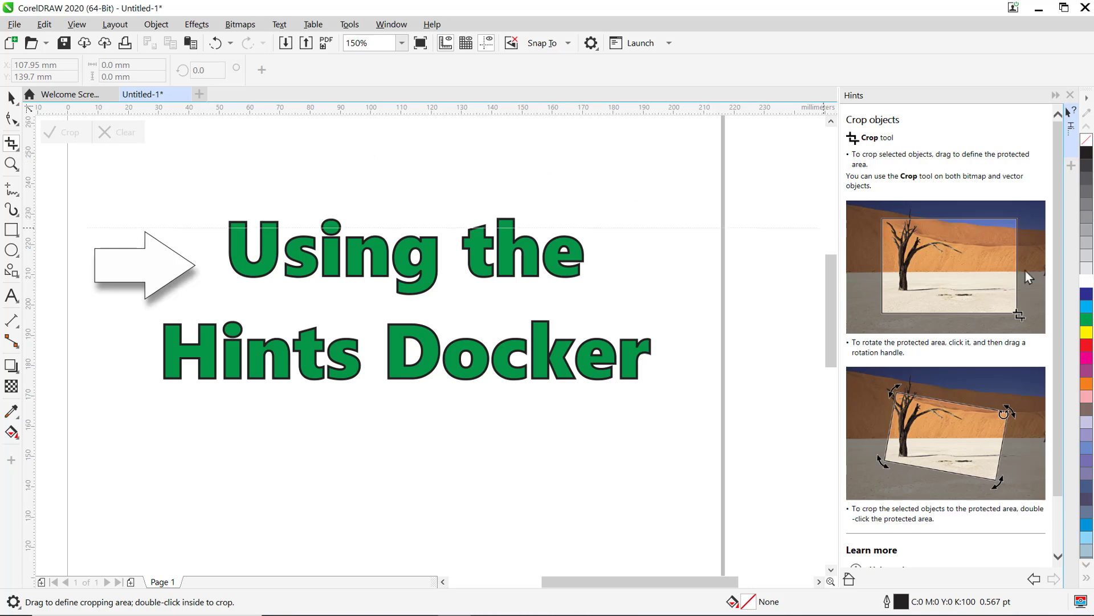
{"action": "scroll", "coordinate": [1061, 298], "scroll_direction": "down", "scroll_amount": 2}
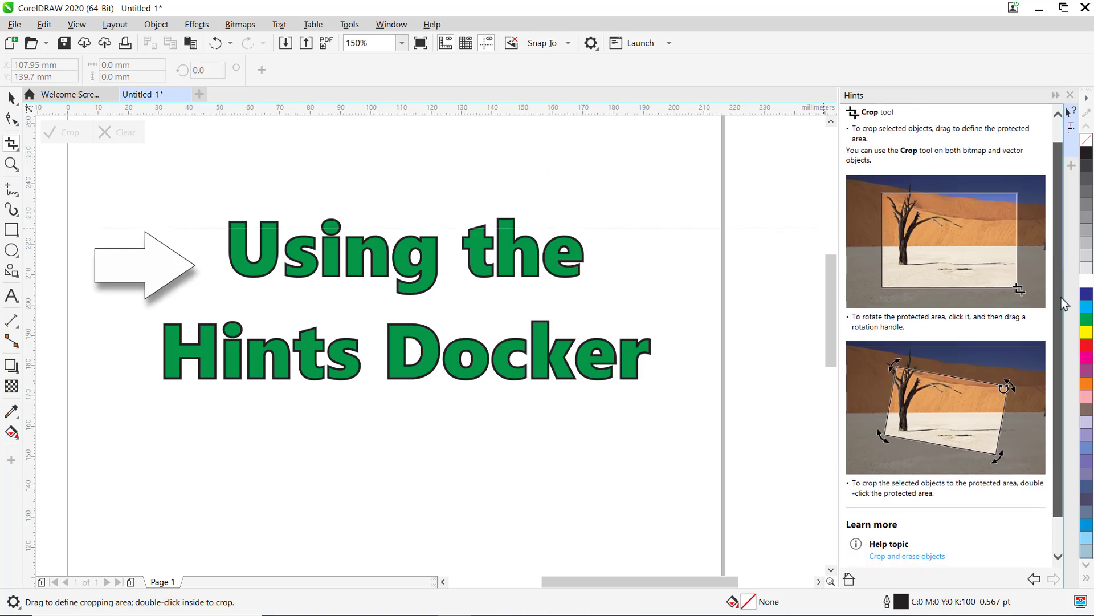
{"action": "scroll", "coordinate": [1065, 320], "scroll_direction": "down", "scroll_amount": 1}
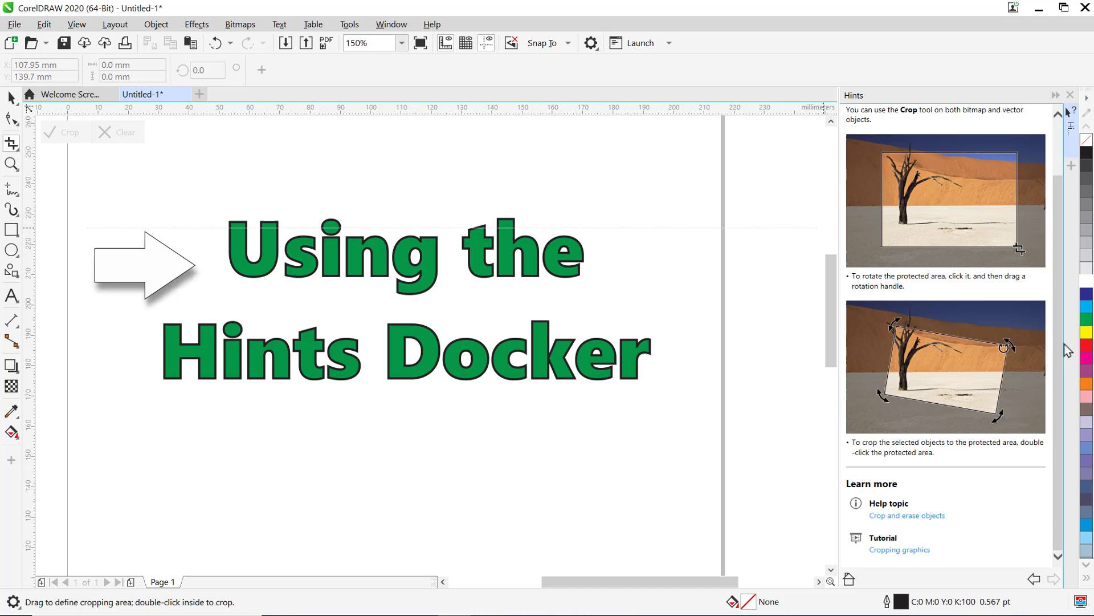
{"action": "left_click", "coordinate": [11, 192]}
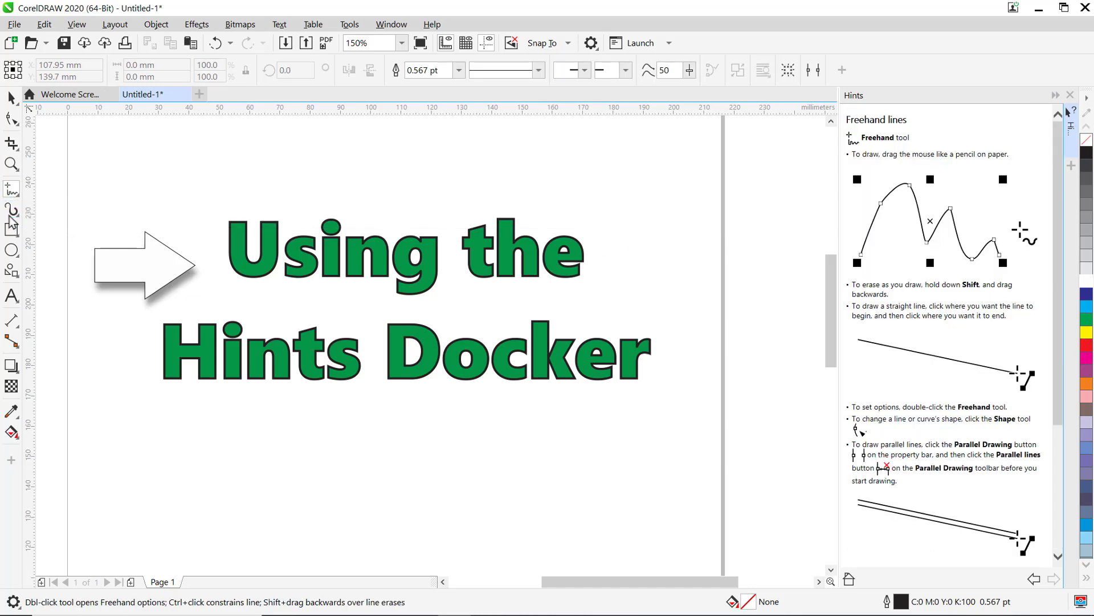
{"action": "left_click", "coordinate": [11, 211]}
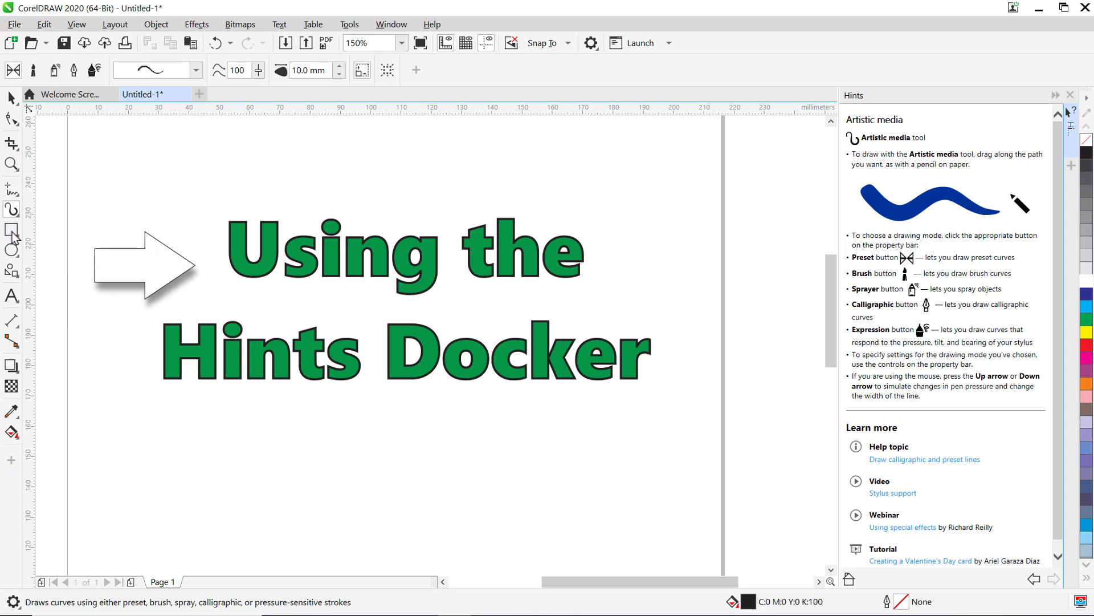
{"action": "left_click", "coordinate": [12, 231]}
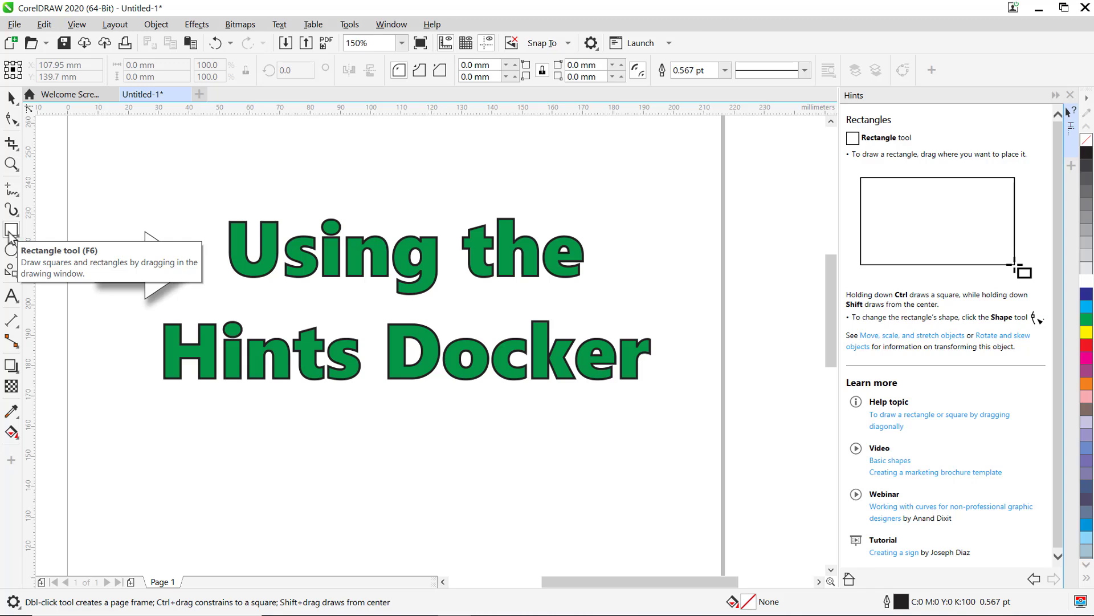
- Select the Text tool and scroll its hint down to the Learn more videos and tutorials
{"action": "left_click", "coordinate": [12, 296]}
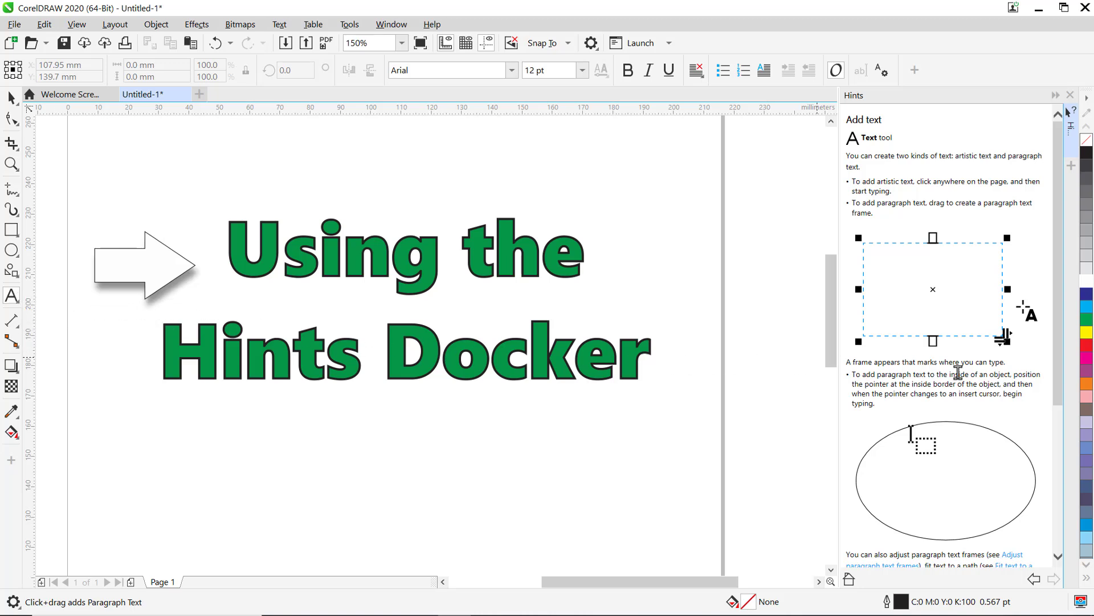
{"action": "left_click_drag", "start_coordinate": [1059, 401], "coordinate": [1057, 552]}
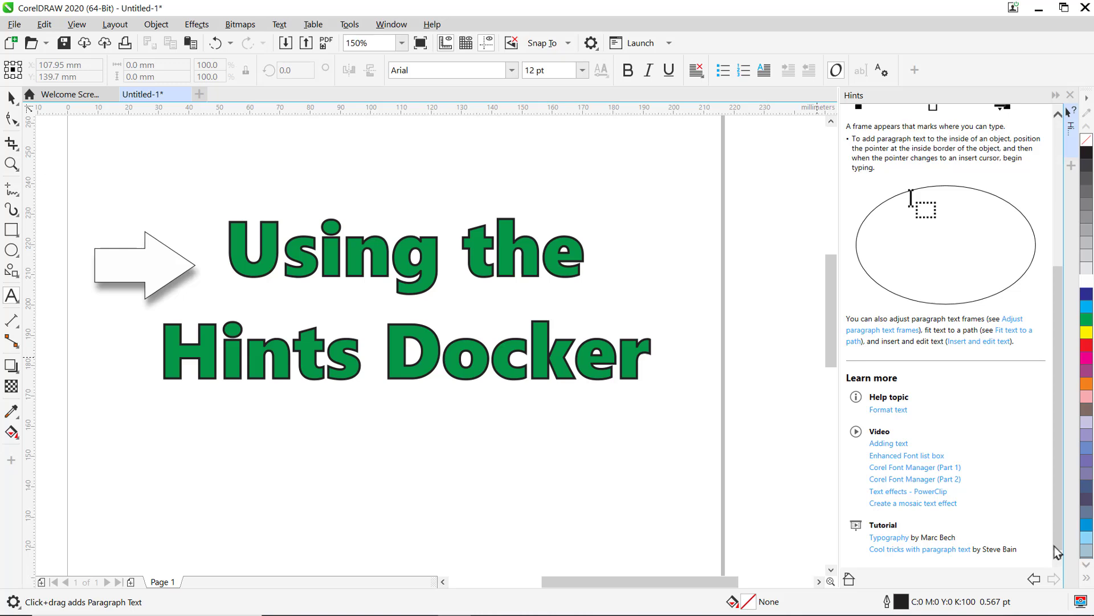
- Step back to the Freehand lines hint, forward to Artistic media, go Home, then uncheck Help > Hints
{"action": "left_click", "coordinate": [1033, 581]}
{"action": "left_click", "coordinate": [1033, 580]}
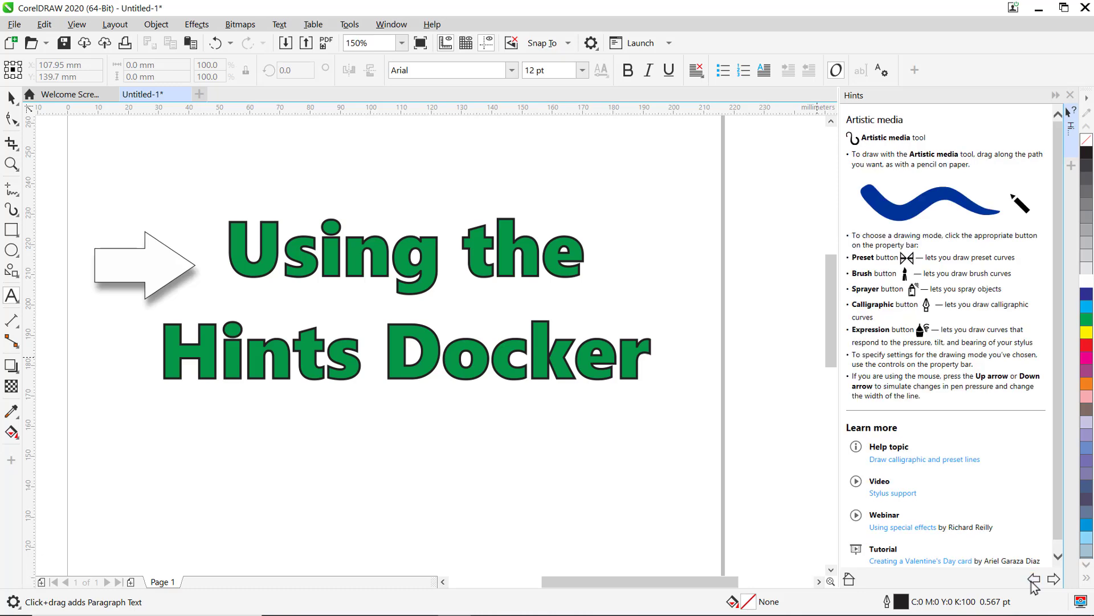
{"action": "left_click", "coordinate": [1034, 580]}
{"action": "left_click", "coordinate": [1054, 579]}
{"action": "left_click", "coordinate": [849, 579]}
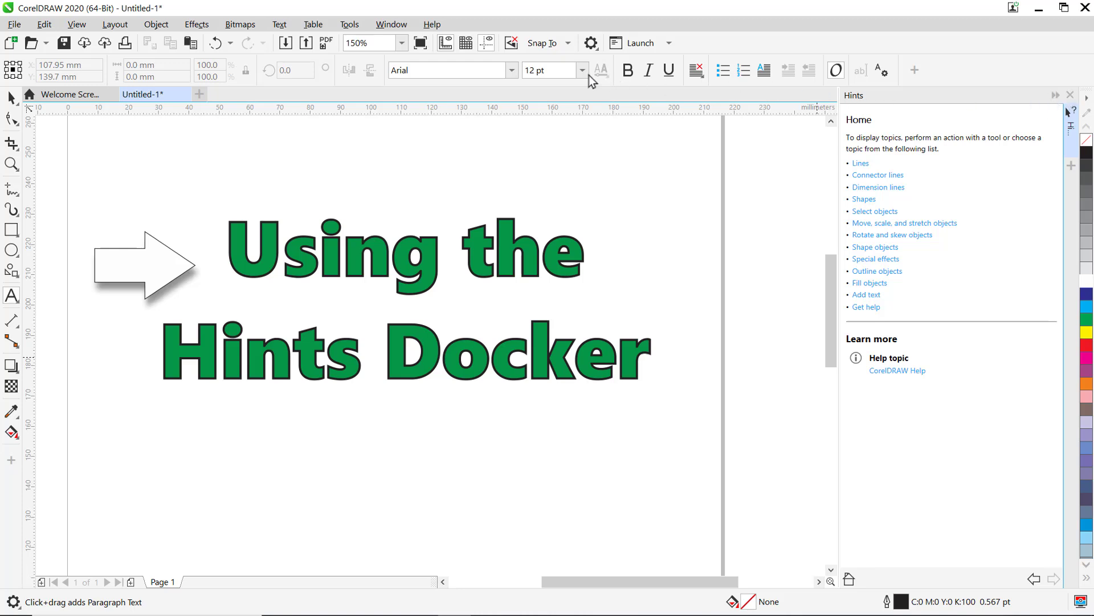
{"action": "left_click", "coordinate": [431, 28]}
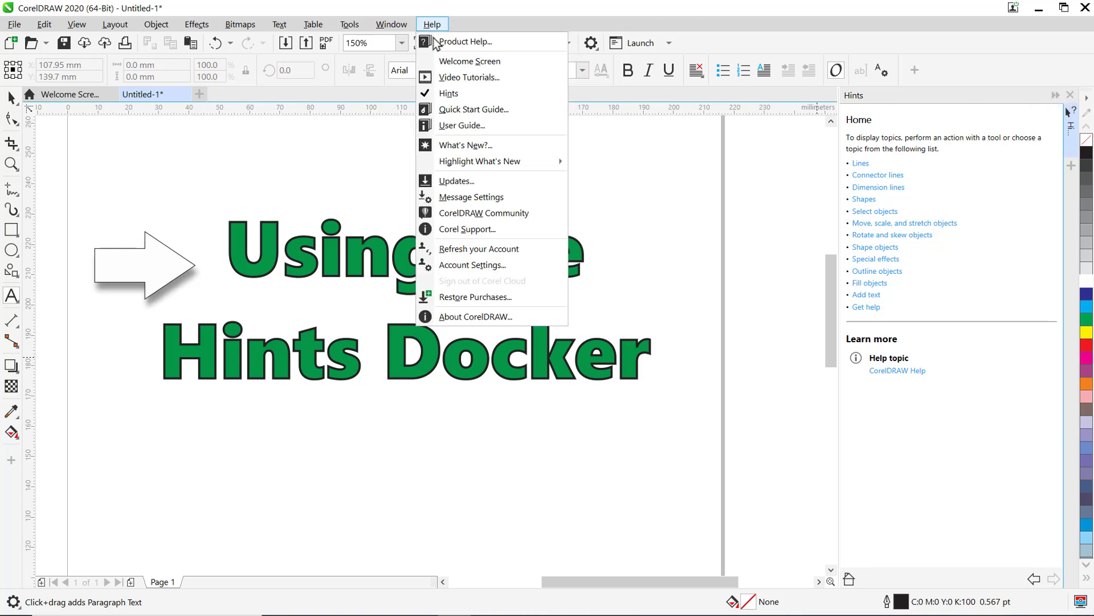
{"action": "left_click", "coordinate": [431, 95]}
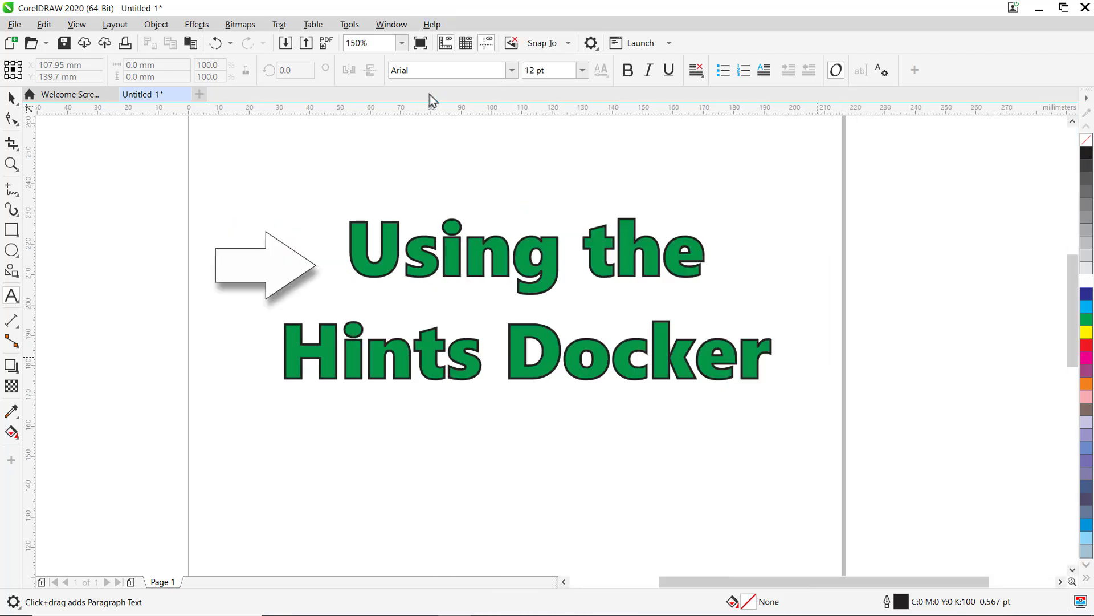
- Choose Help > Highlight What's New > Since Version 2018
{"action": "left_click", "coordinate": [432, 26]}
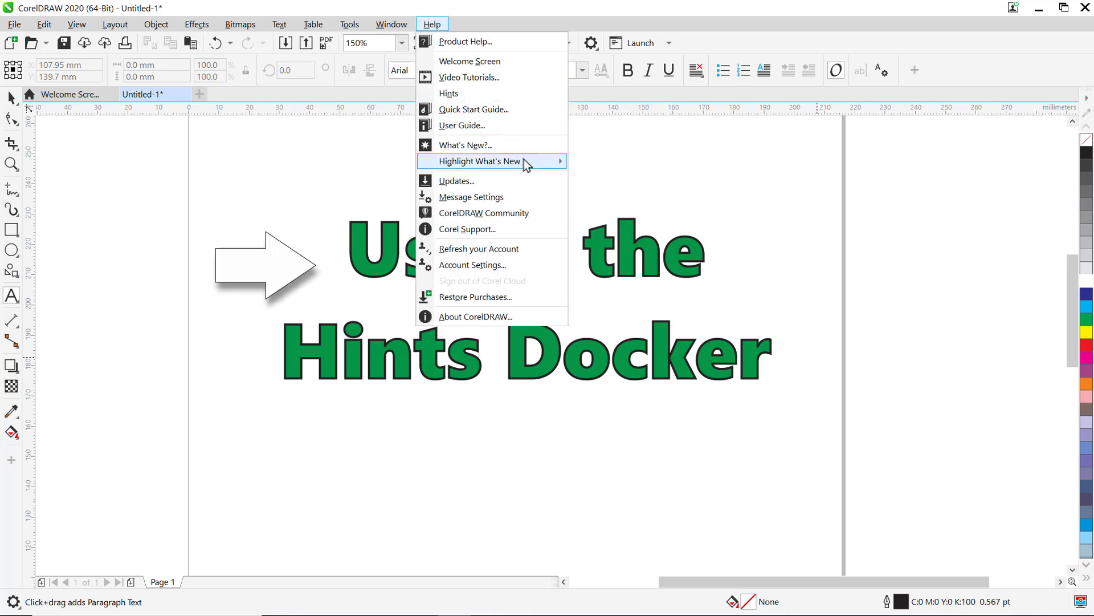
{"action": "mouse_move", "coordinate": [528, 163]}
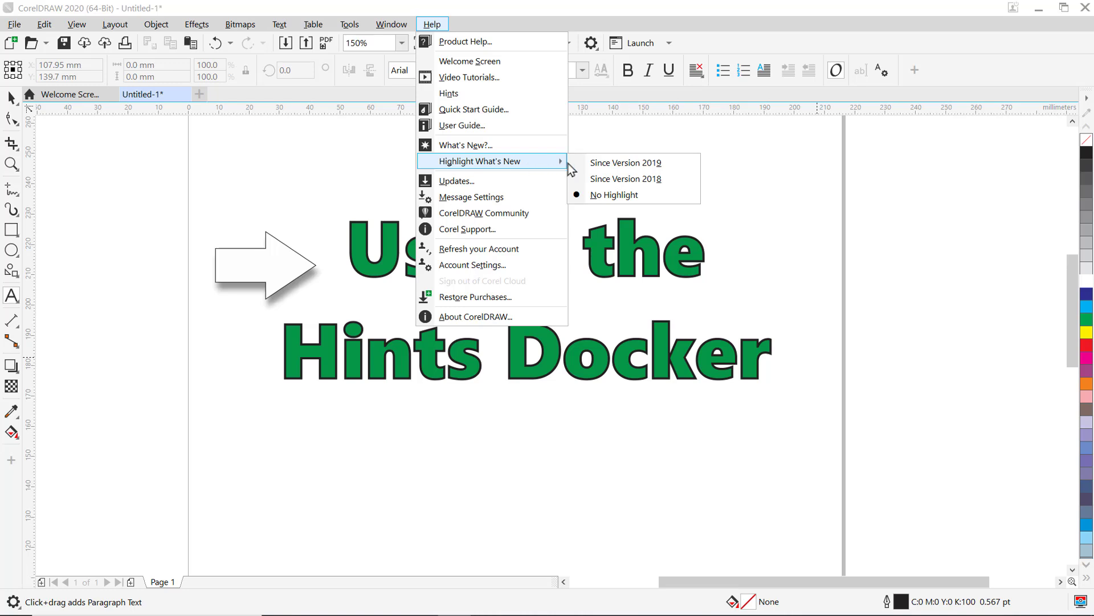
{"action": "left_click", "coordinate": [593, 183]}
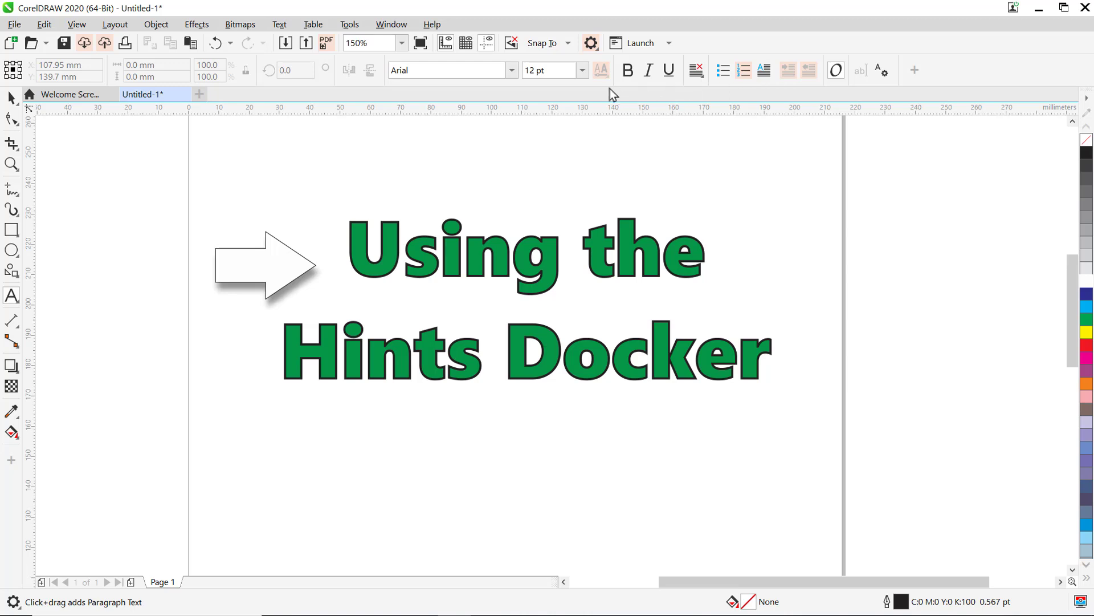
- Check the File menu's new-feature highlights, then set Highlight What's New to No Highlight
{"action": "left_click", "coordinate": [17, 26]}
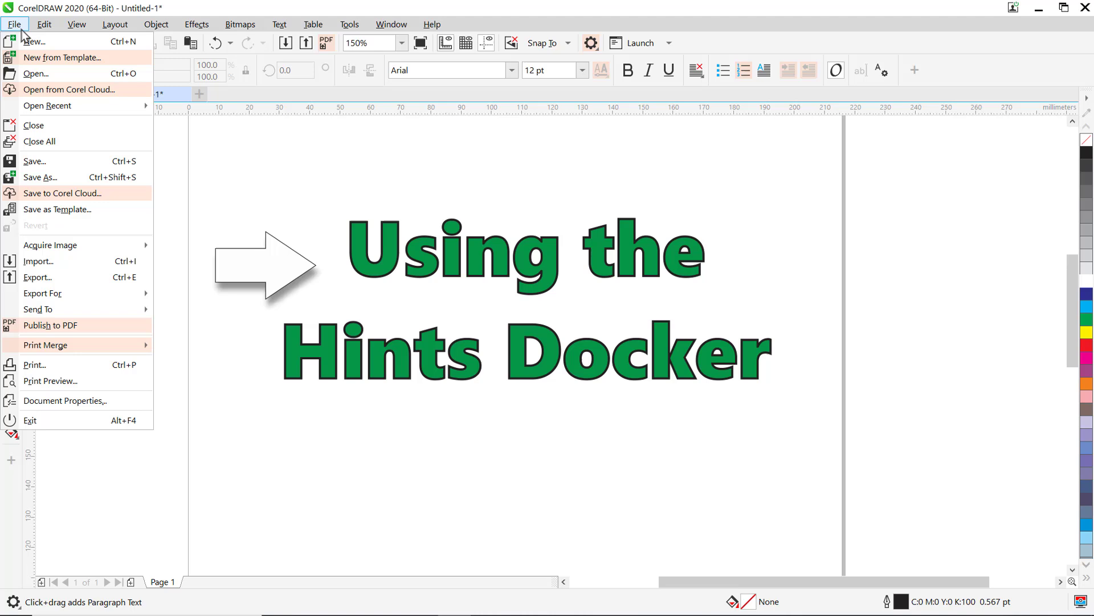
{"action": "left_click", "coordinate": [21, 29]}
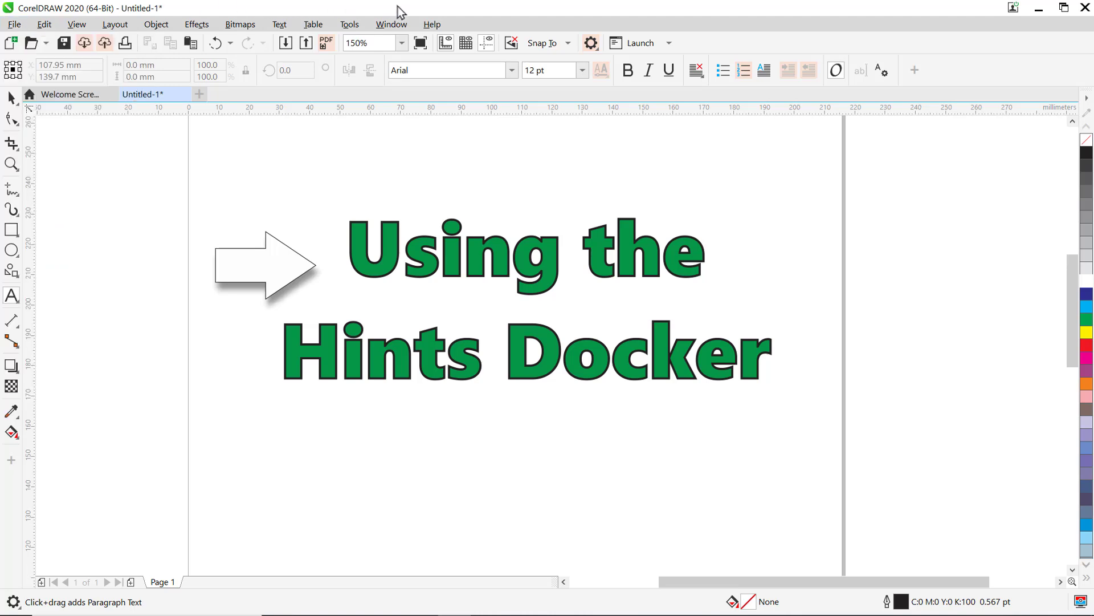
{"action": "left_click", "coordinate": [432, 25]}
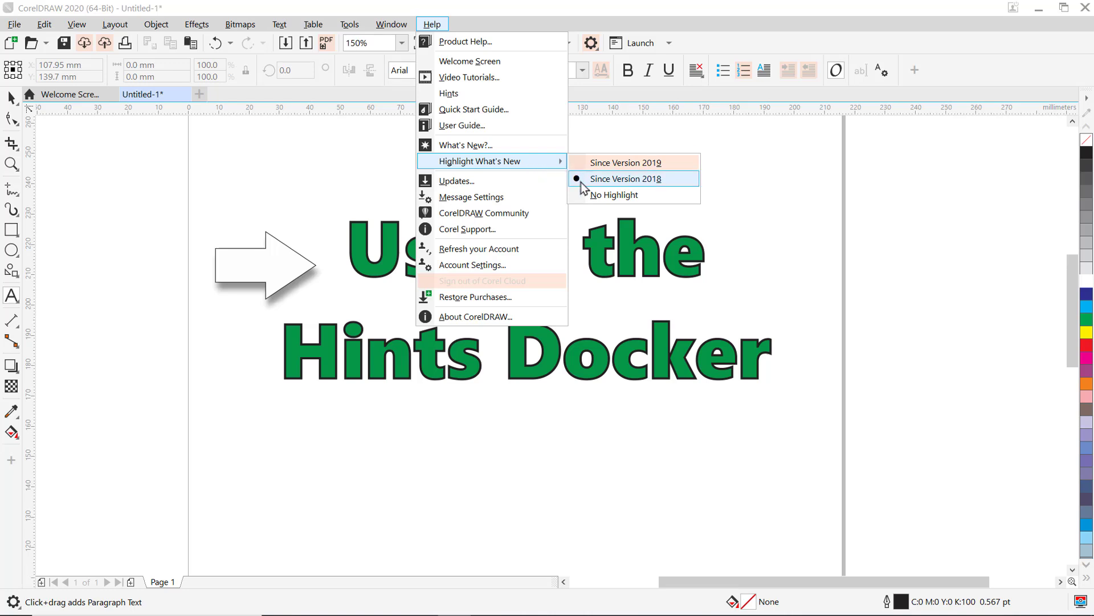
{"action": "left_click", "coordinate": [573, 197]}
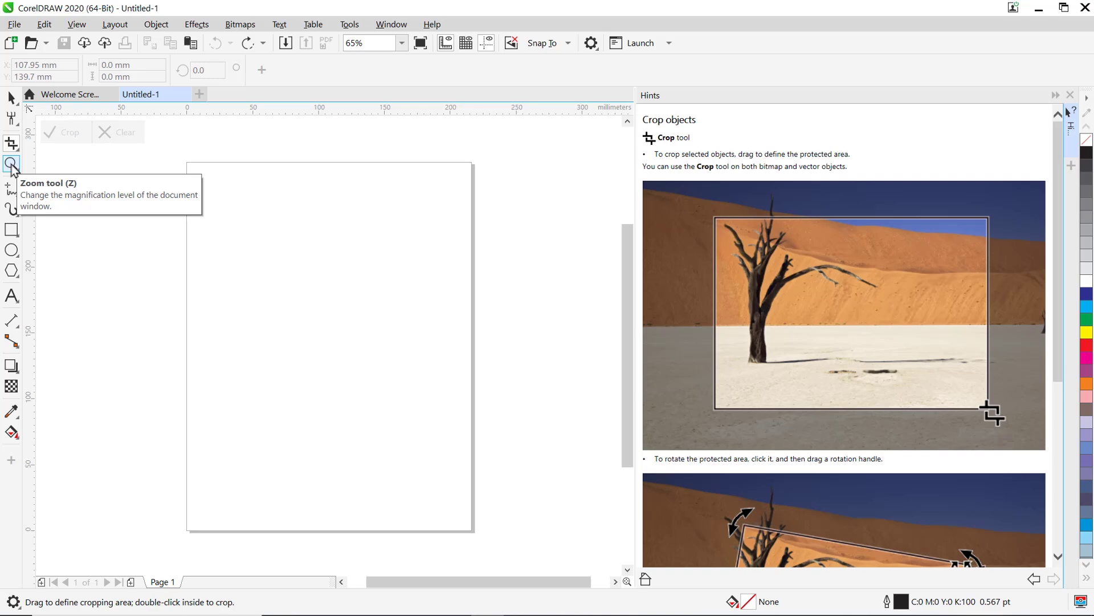
- Switch in turn to Zoom, Freehand, Artistic Media, LiveSketch, Ellipse, Connector, Shadow and Transparency to see each tool's hints
{"action": "left_click", "coordinate": [11, 164]}
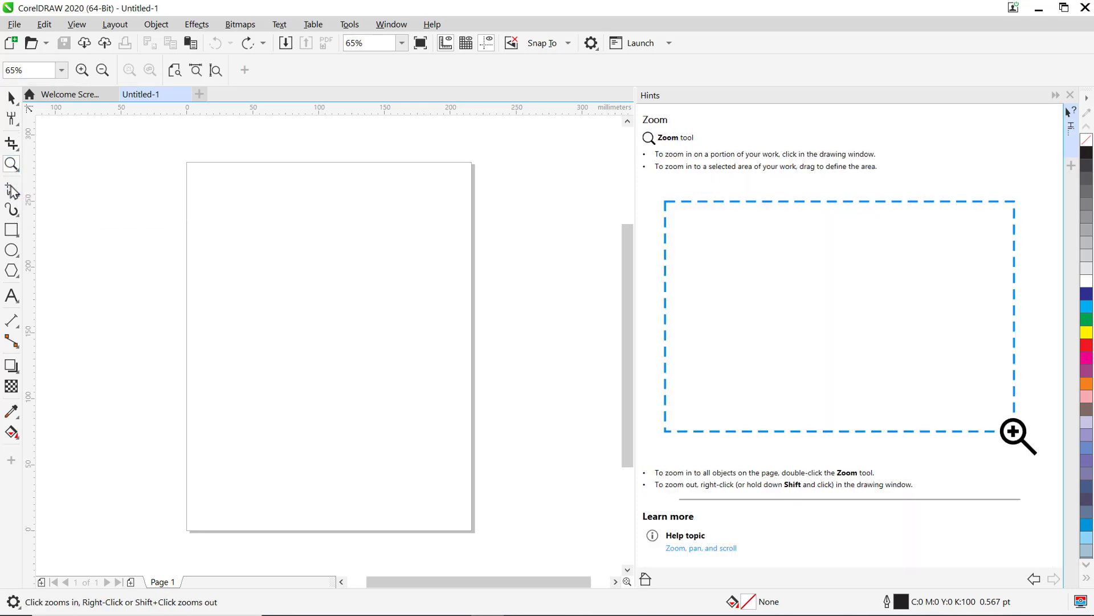
{"action": "left_click", "coordinate": [12, 191]}
{"action": "left_click", "coordinate": [12, 210]}
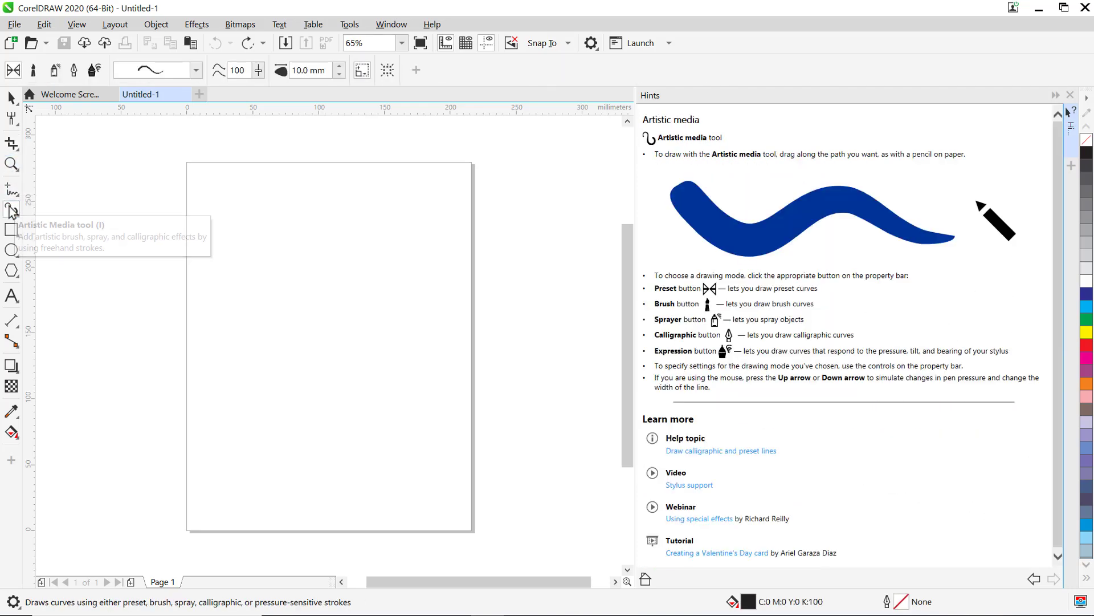
{"action": "left_click", "coordinate": [27, 225]}
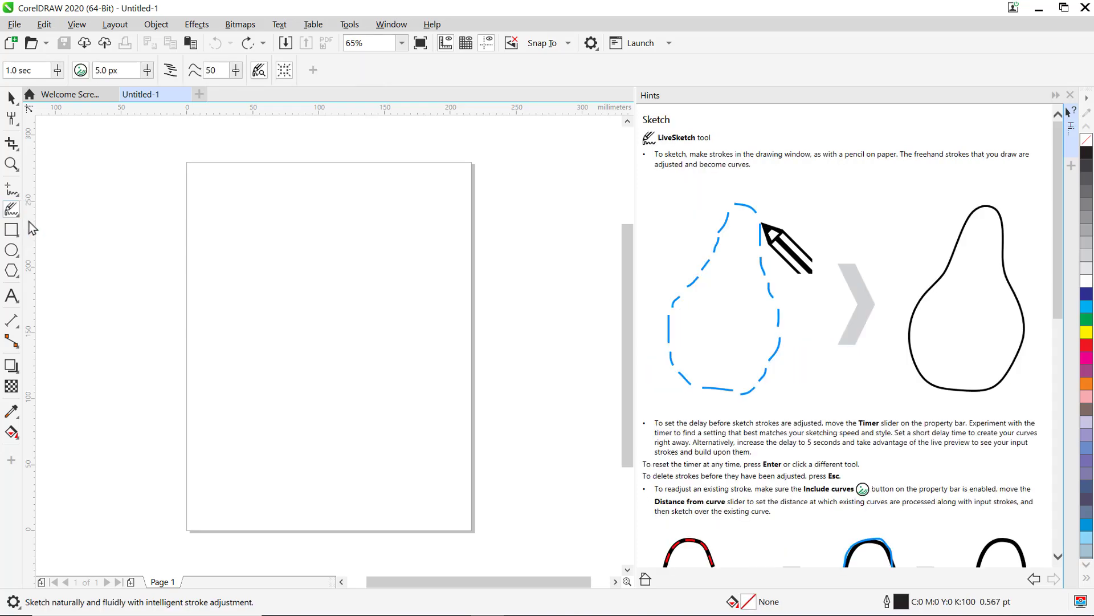
{"action": "left_click", "coordinate": [12, 252]}
{"action": "left_click", "coordinate": [12, 340]}
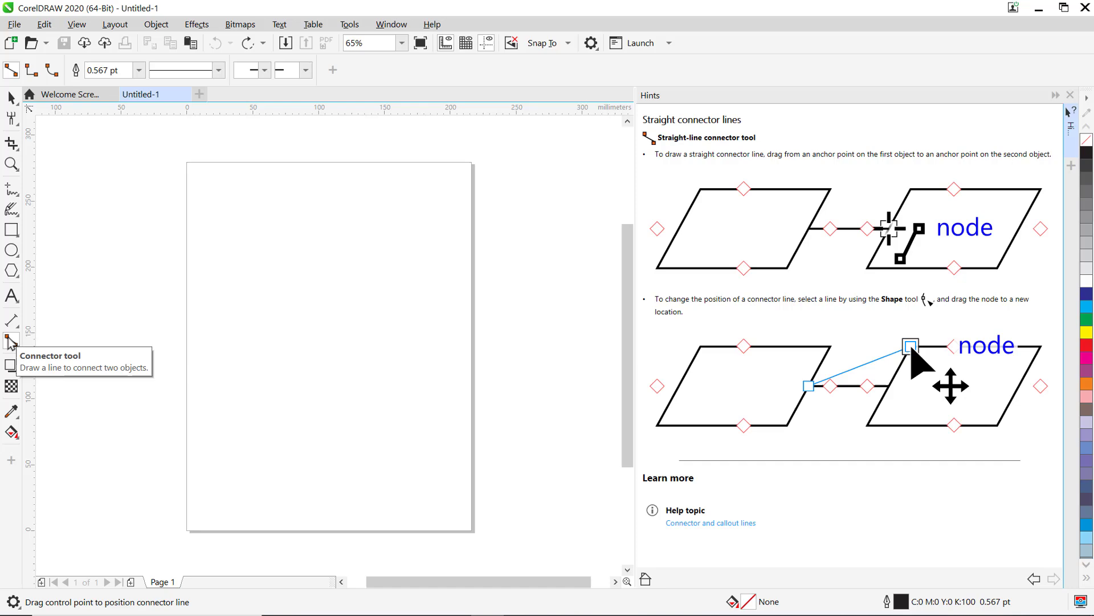
{"action": "left_click", "coordinate": [11, 365]}
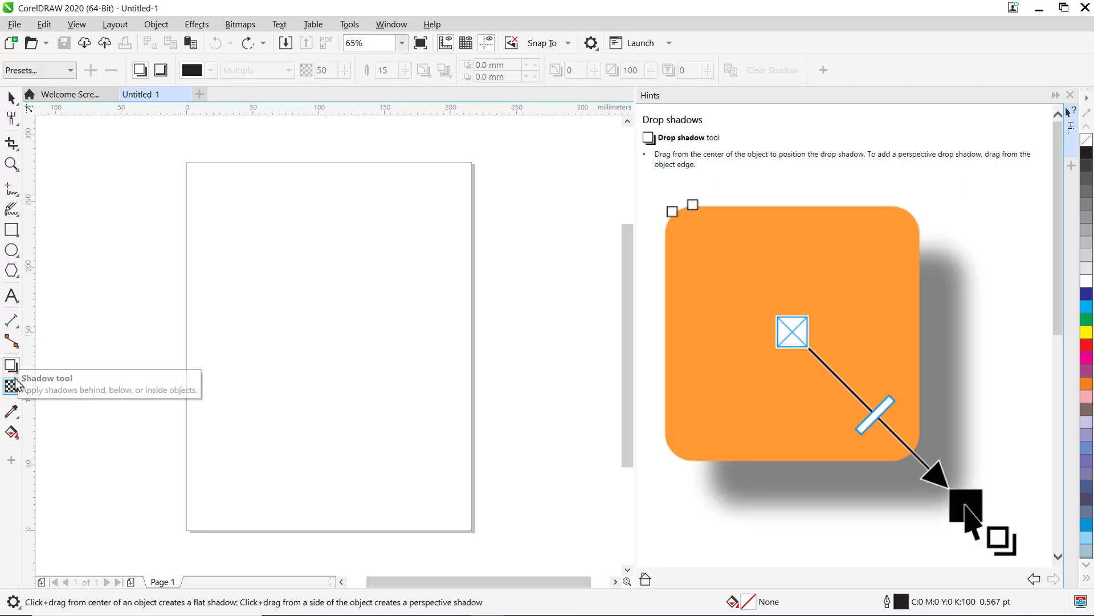
{"action": "left_click", "coordinate": [14, 385]}
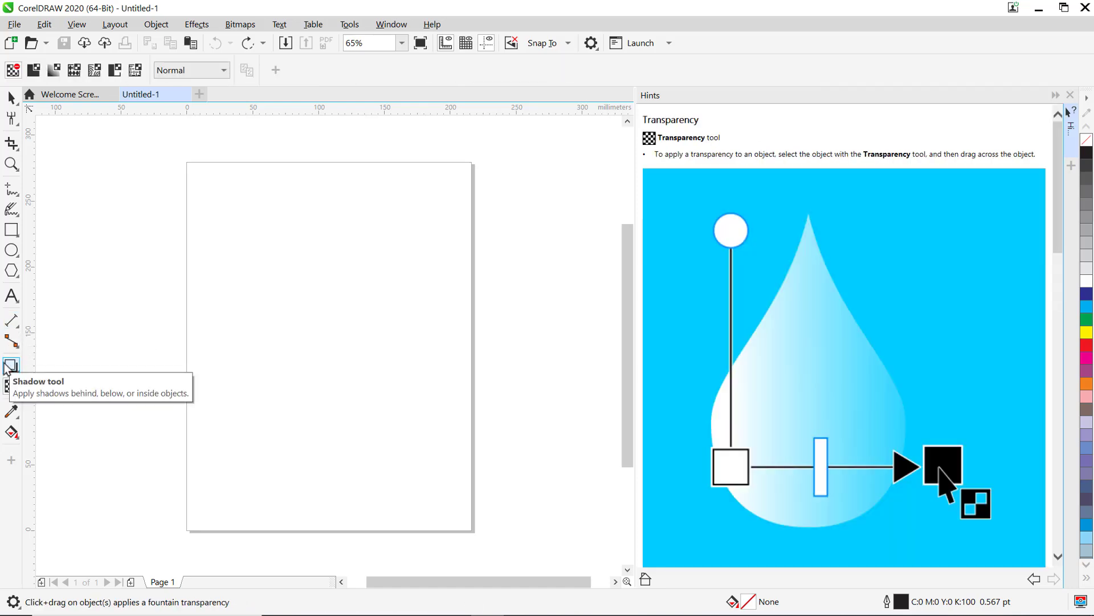